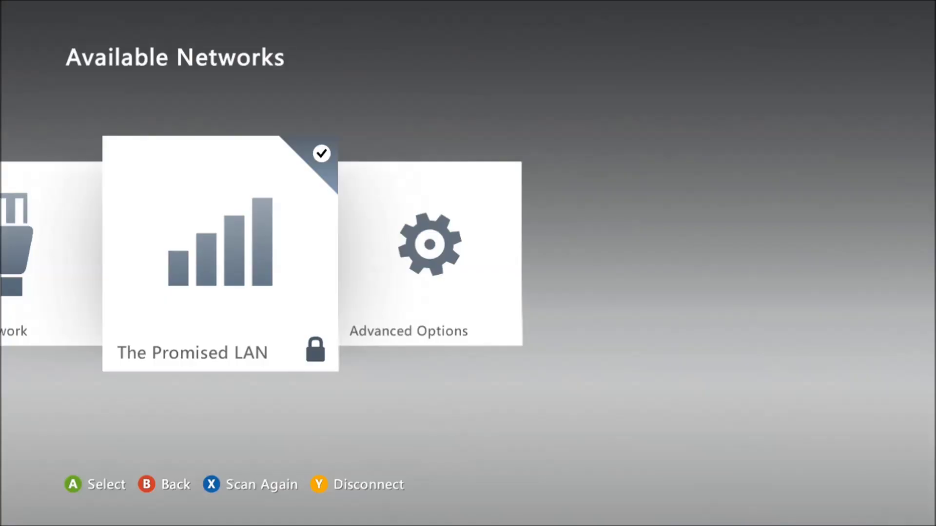
Run the Xbox Live connection test on The Promised LAN and view the Strict NAT error details.
key(Return)
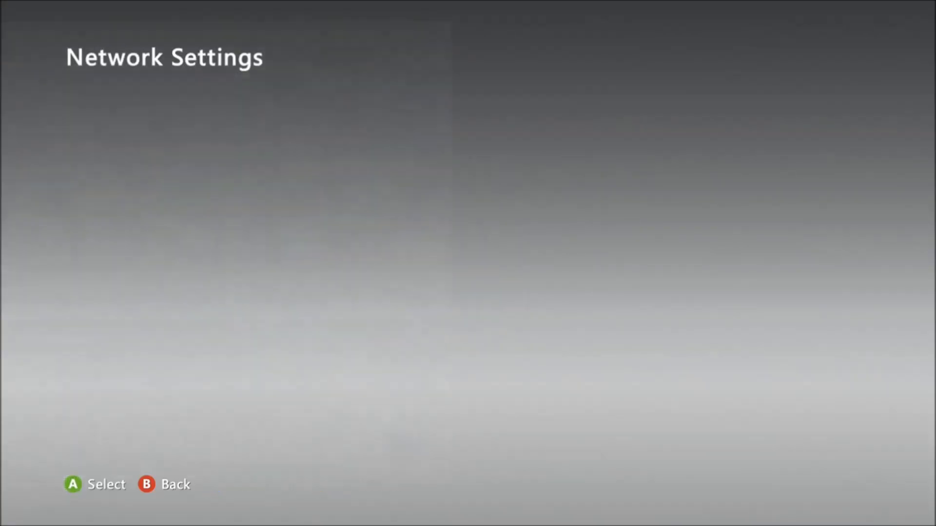
key(Down)
key(Return)
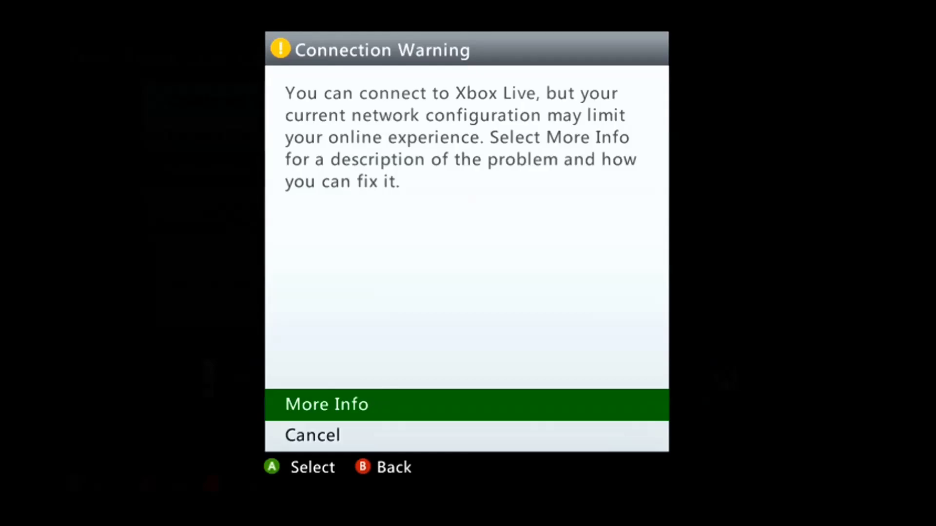
key(Return)
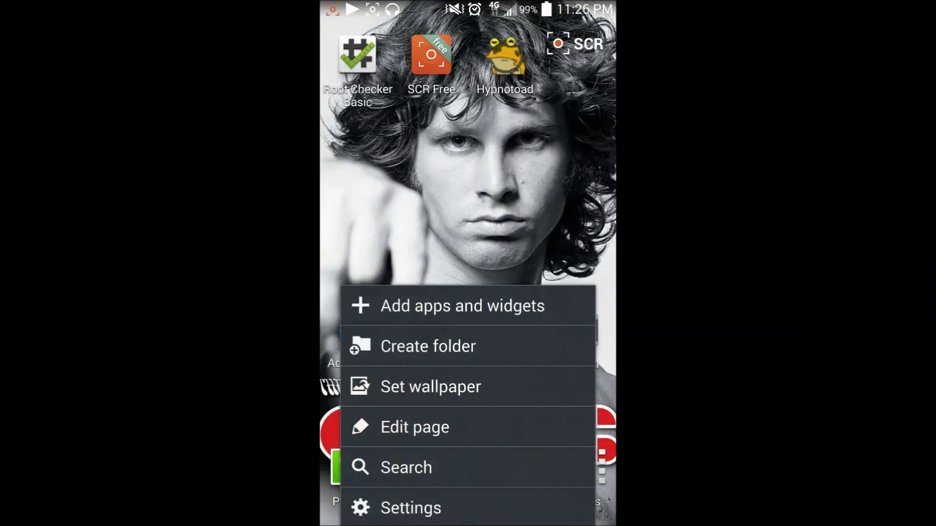
Switch Portable Wi-Fi hotspot on under Tethering and portable hotspot, accepting the notice.
click(478, 509)
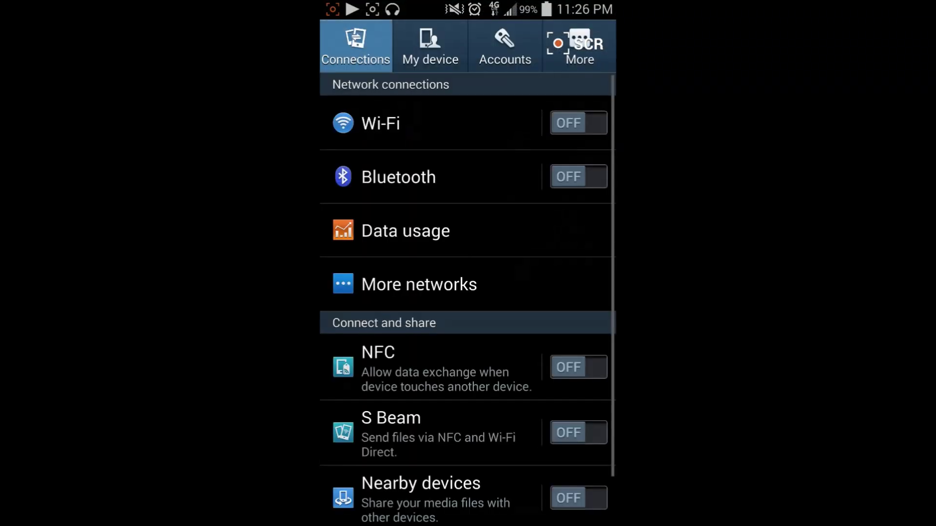
click(419, 284)
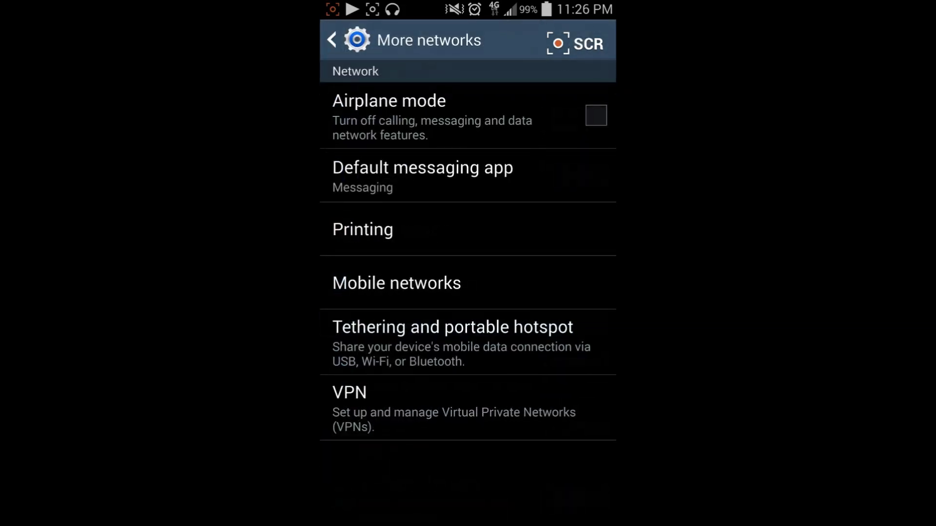
click(453, 341)
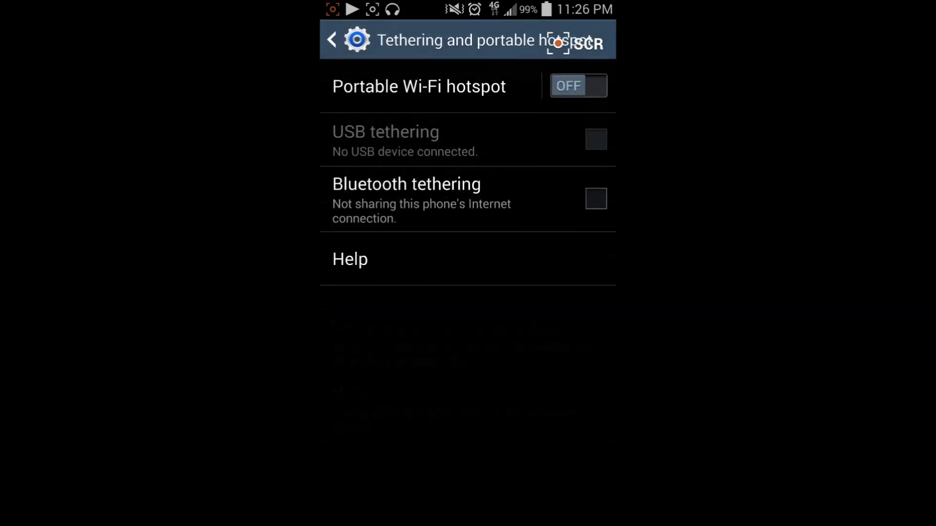
click(578, 85)
click(530, 458)
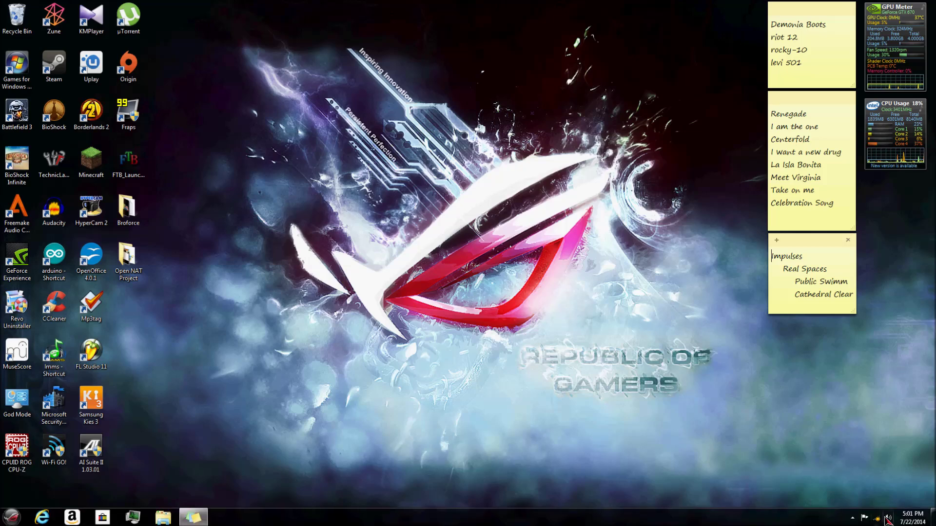
Join the PC's wireless to The Promised LAN and confirm it shows Connected.
click(876, 518)
click(862, 375)
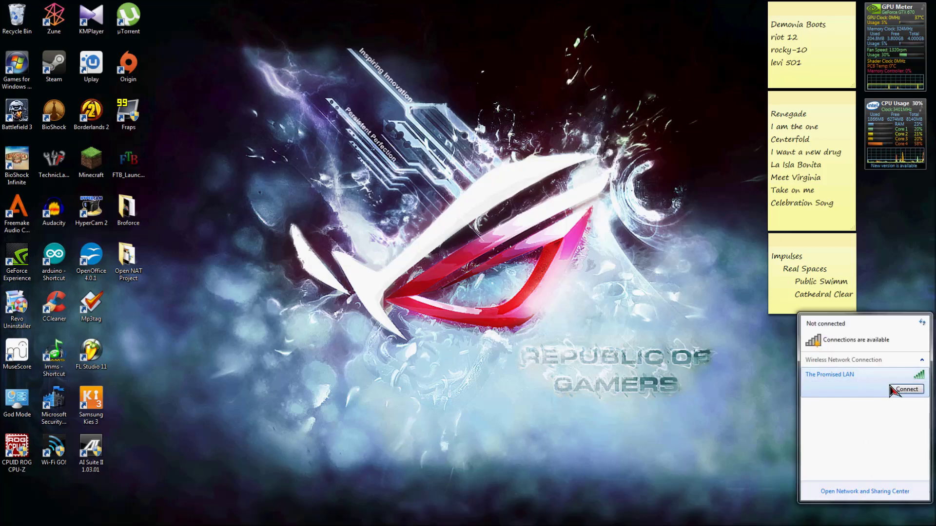
click(899, 391)
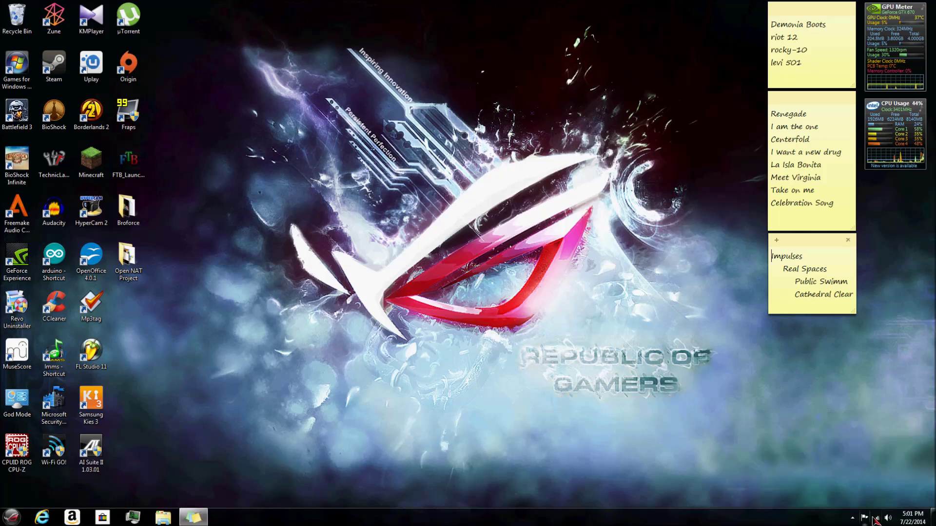
click(875, 518)
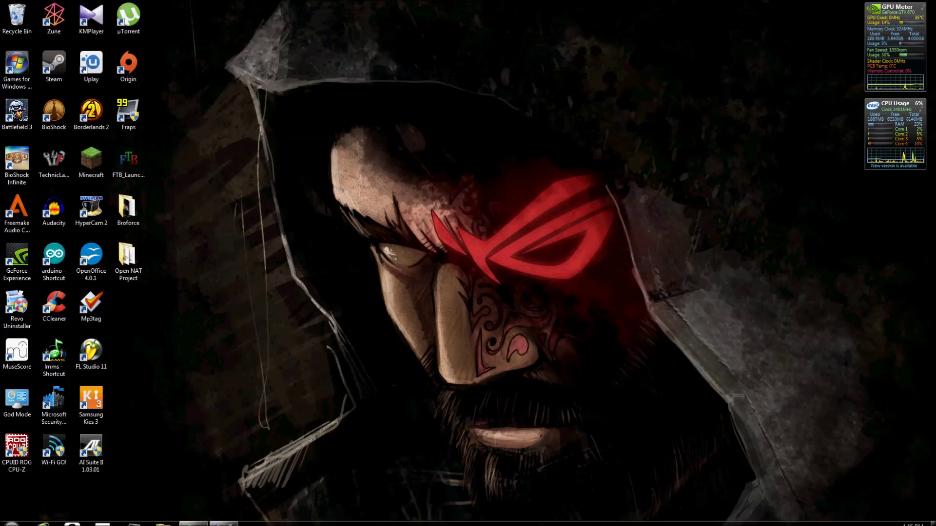
Open Network and Sharing Center from the tray network flyout.
click(876, 518)
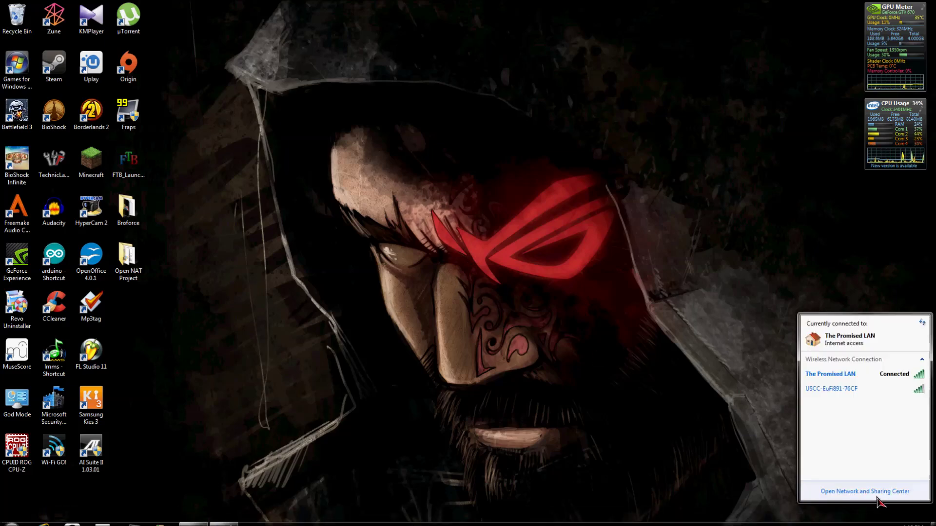
click(877, 492)
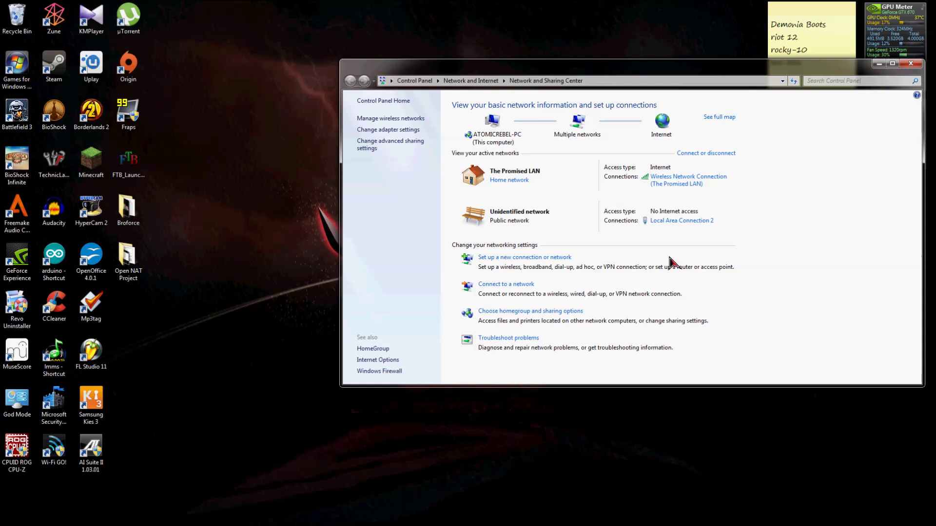
Share the wireless connection's internet with Local Area Connection 2 and apply the change.
click(658, 181)
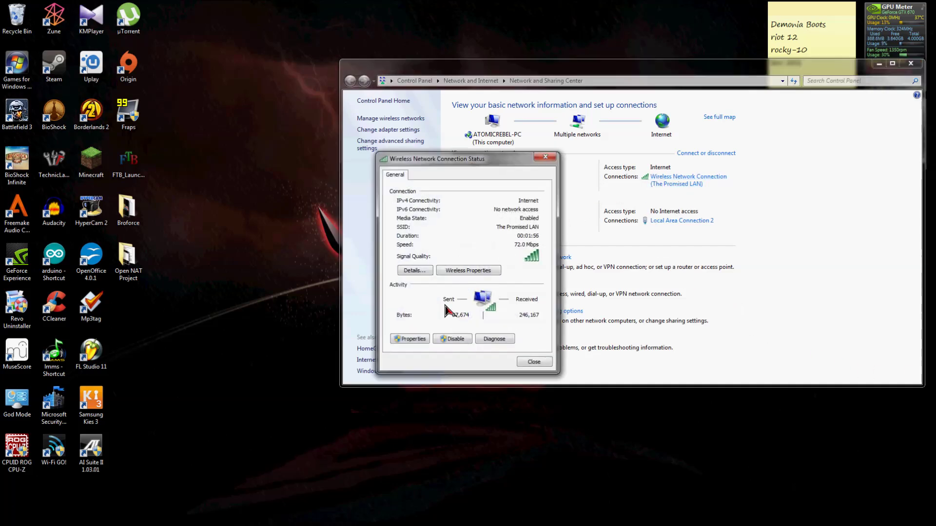
click(407, 340)
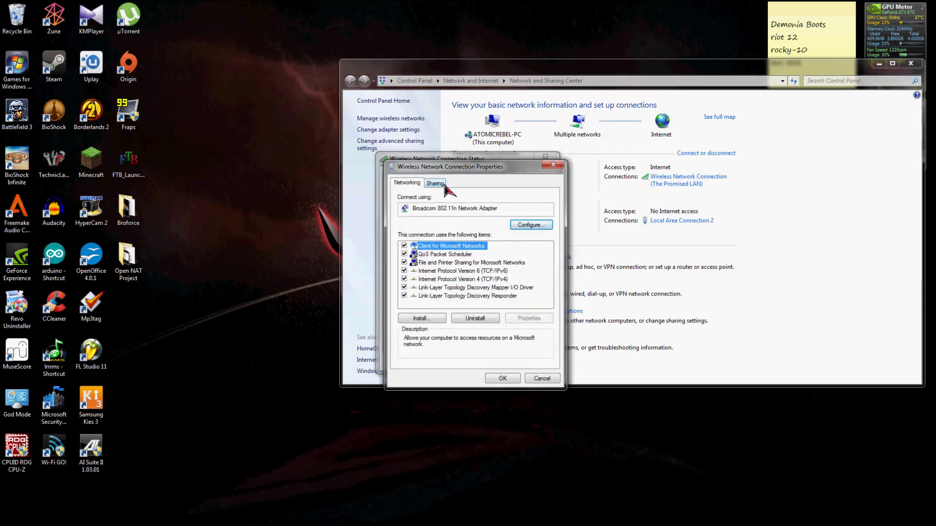
click(444, 186)
click(439, 212)
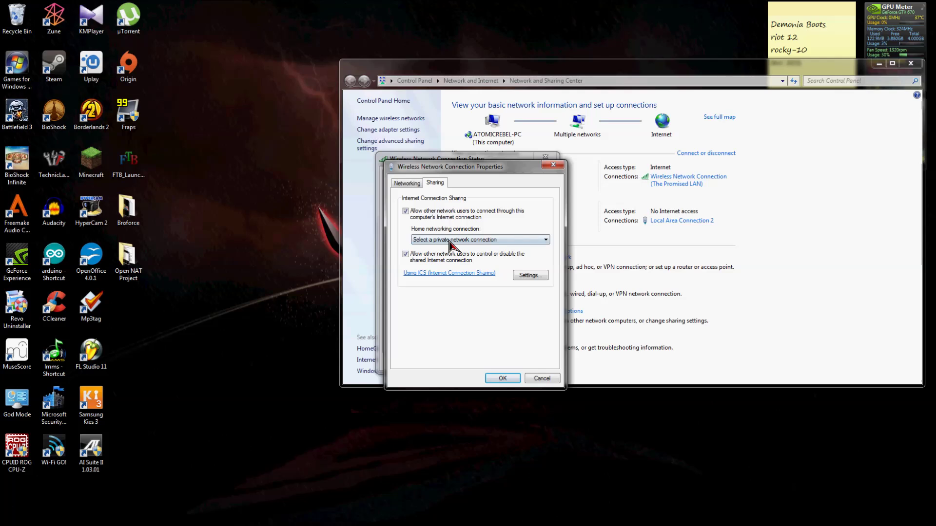
click(449, 241)
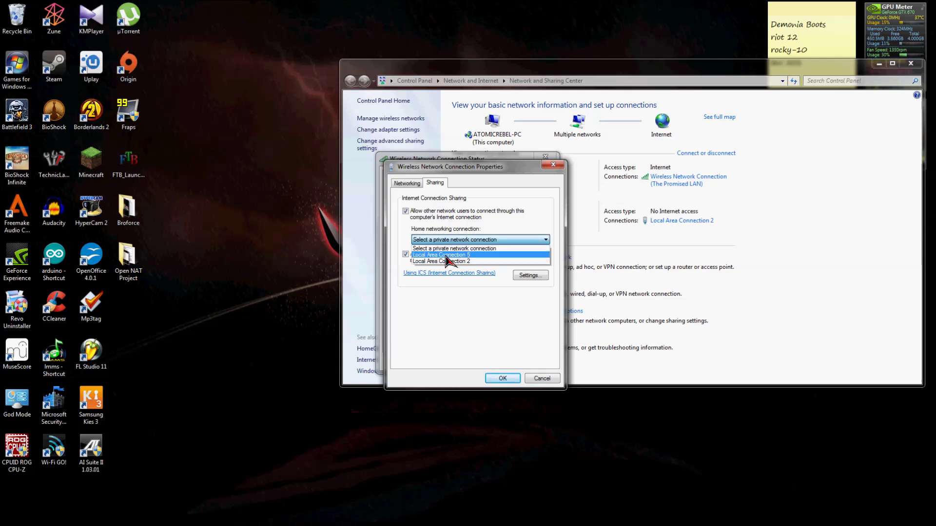
click(442, 262)
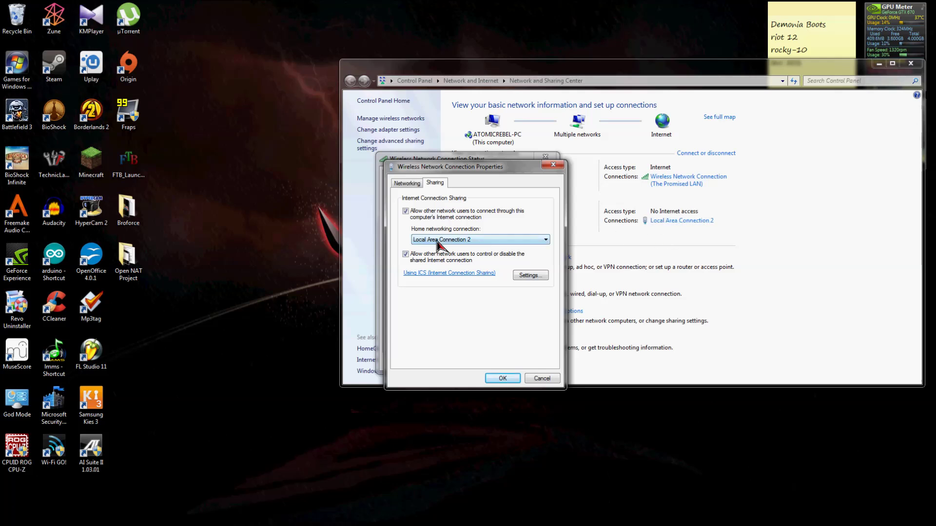
click(507, 380)
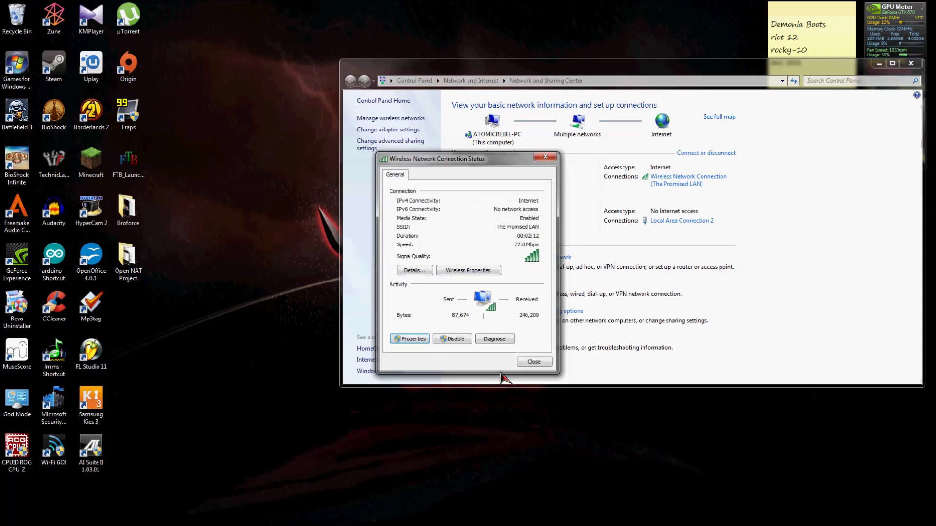
click(531, 362)
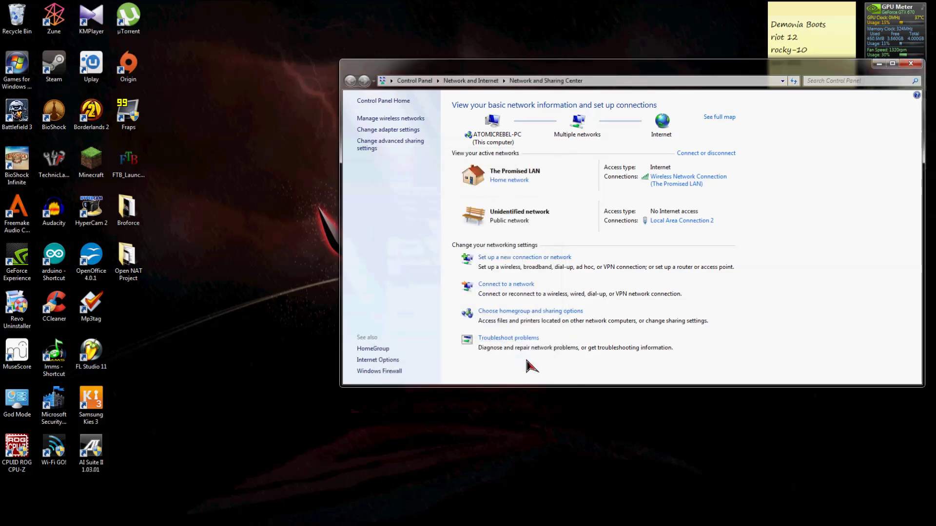
click(668, 223)
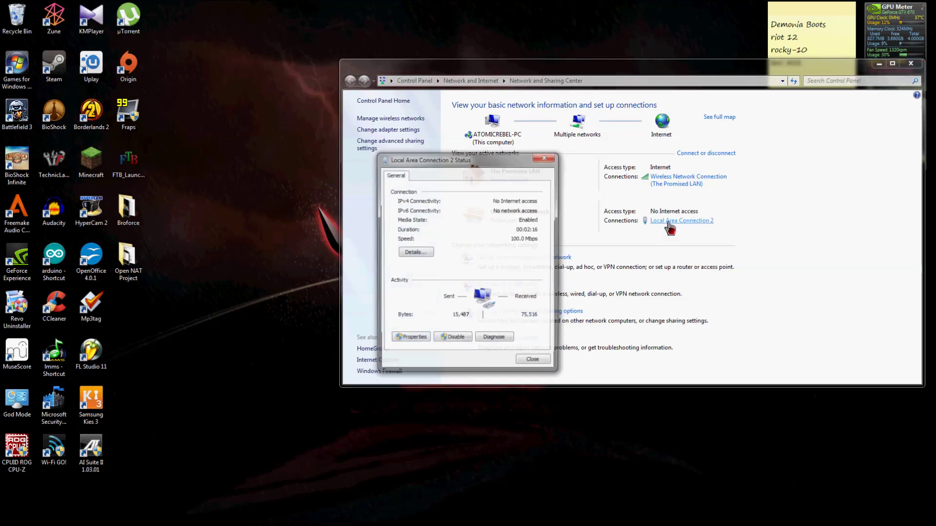
click(412, 343)
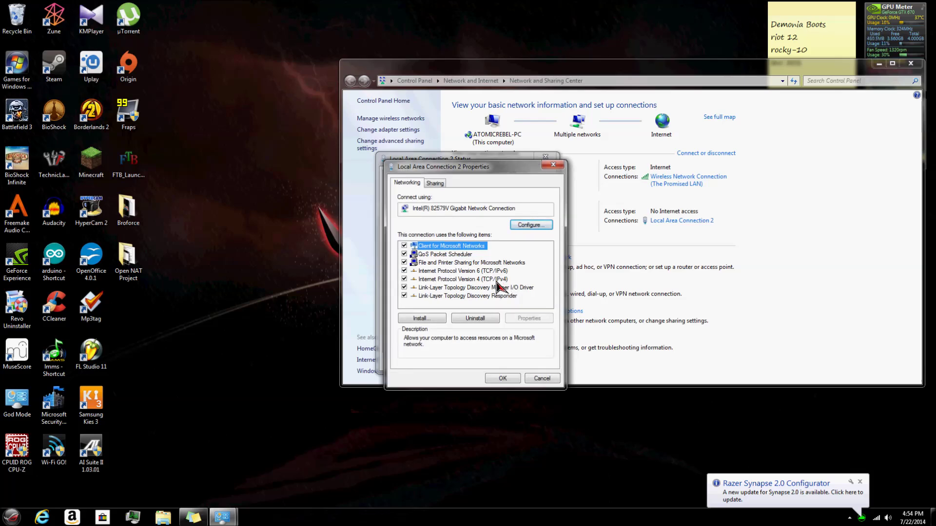
double_click(493, 279)
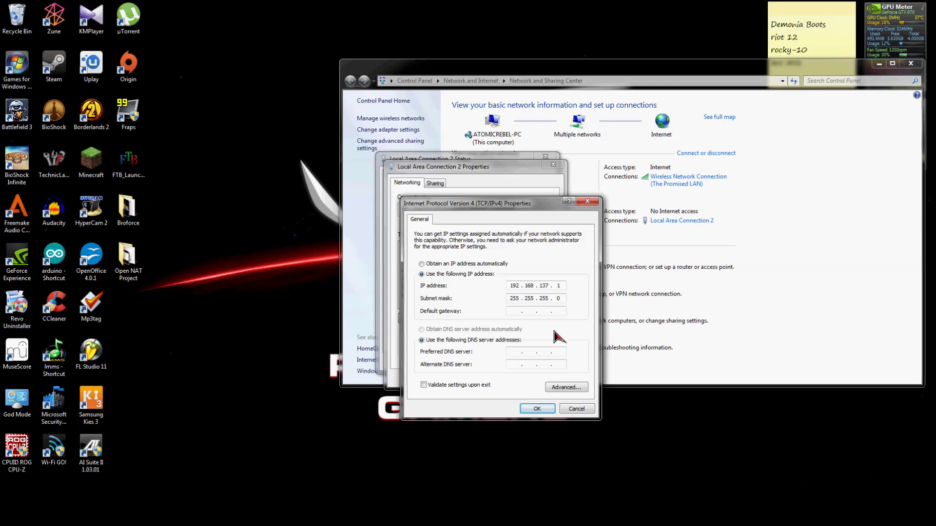
click(535, 408)
click(506, 382)
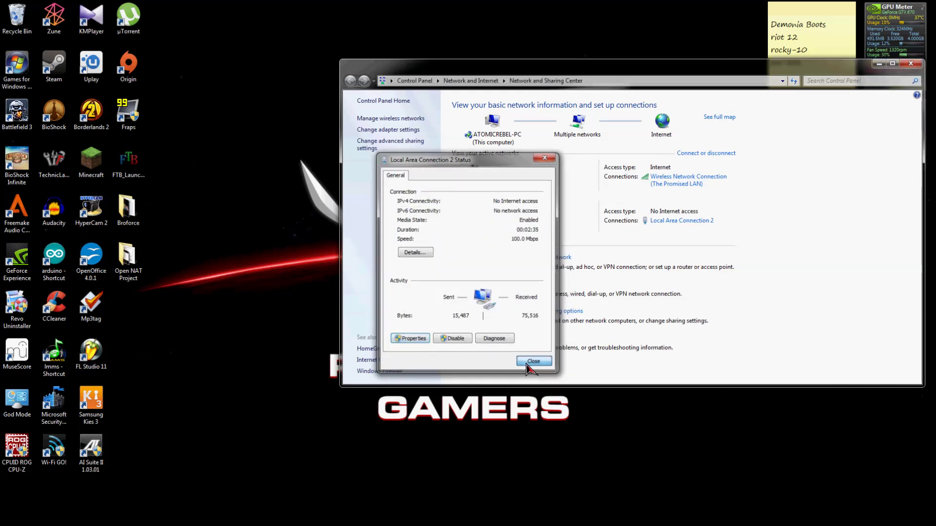
click(533, 362)
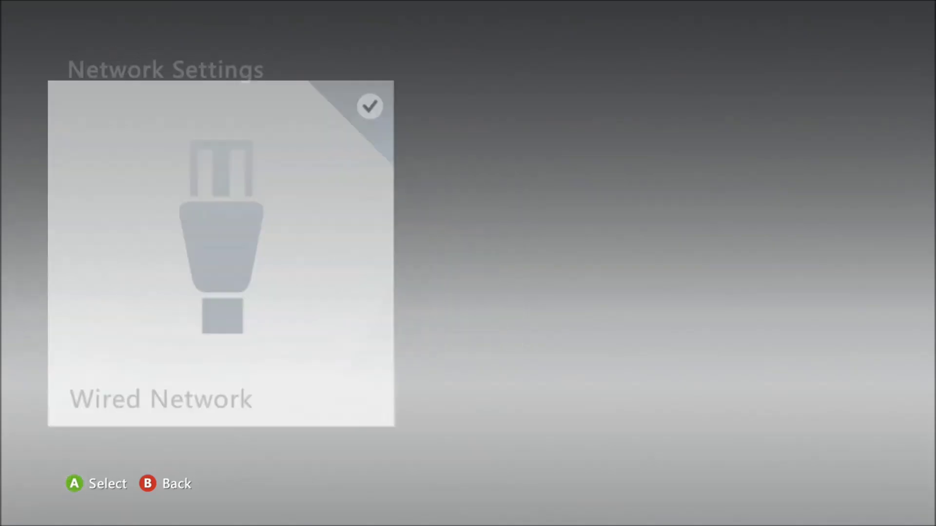
Run Test Xbox Live Connection, confirming Yes to sign everyone out.
key(Return)
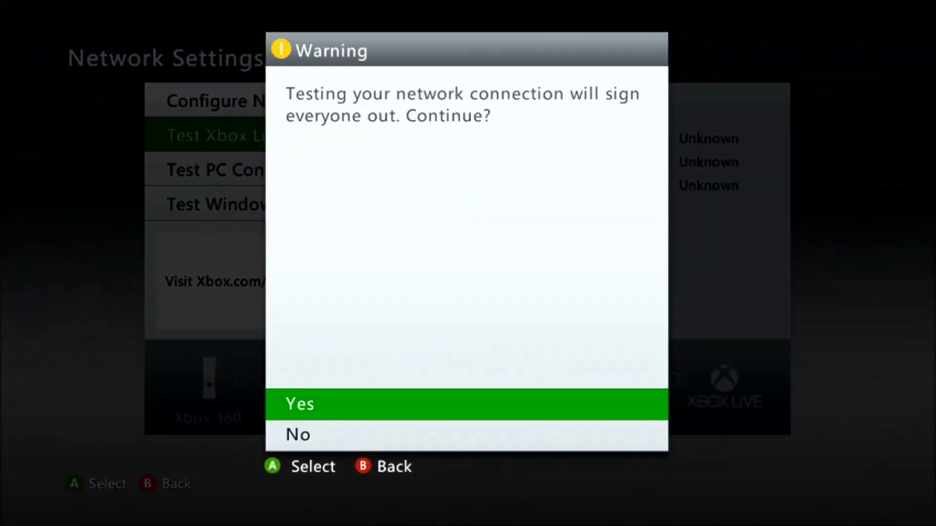
key(Return)
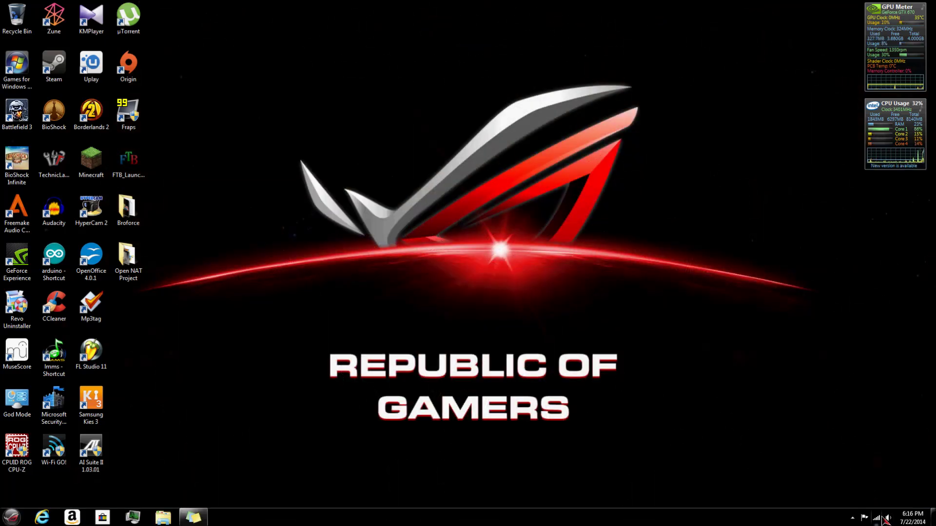
Open the wireless connection's Internet Connection Sharing settings to list its shared services.
click(884, 521)
click(870, 497)
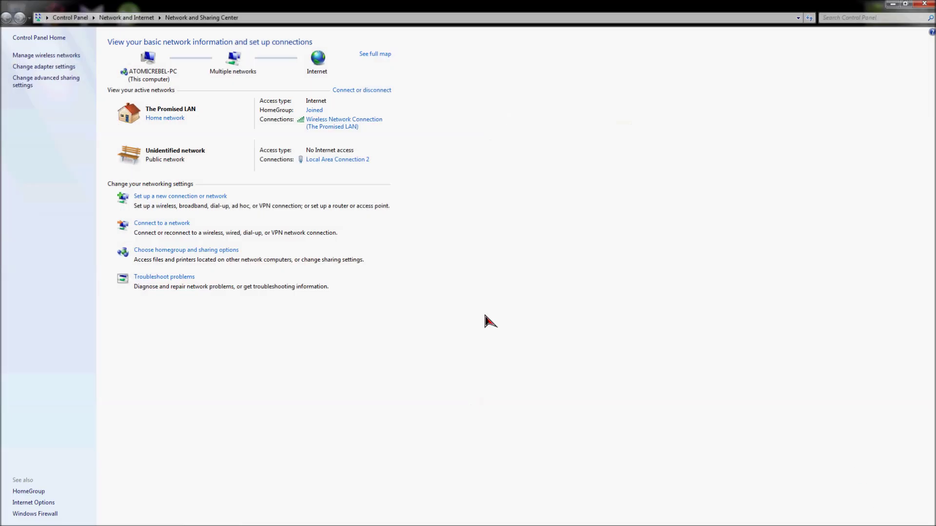
click(326, 127)
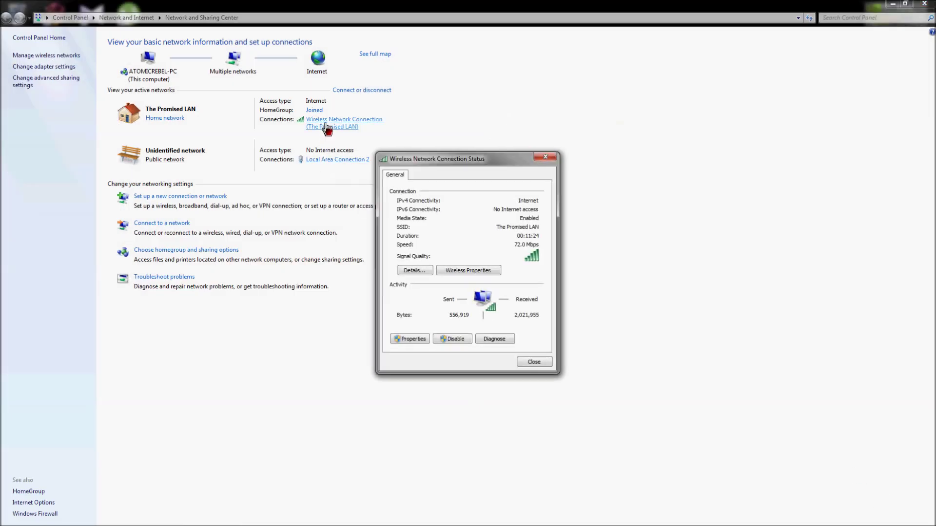
click(406, 340)
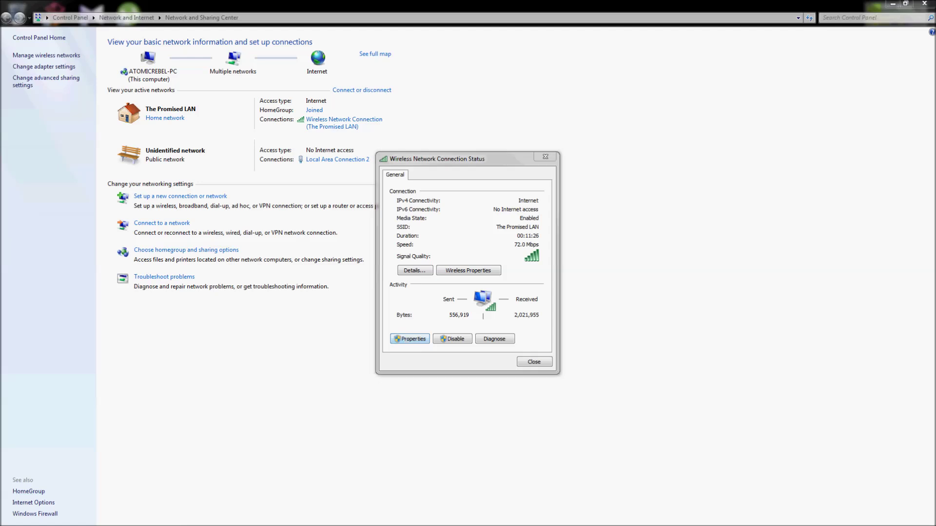
click(435, 183)
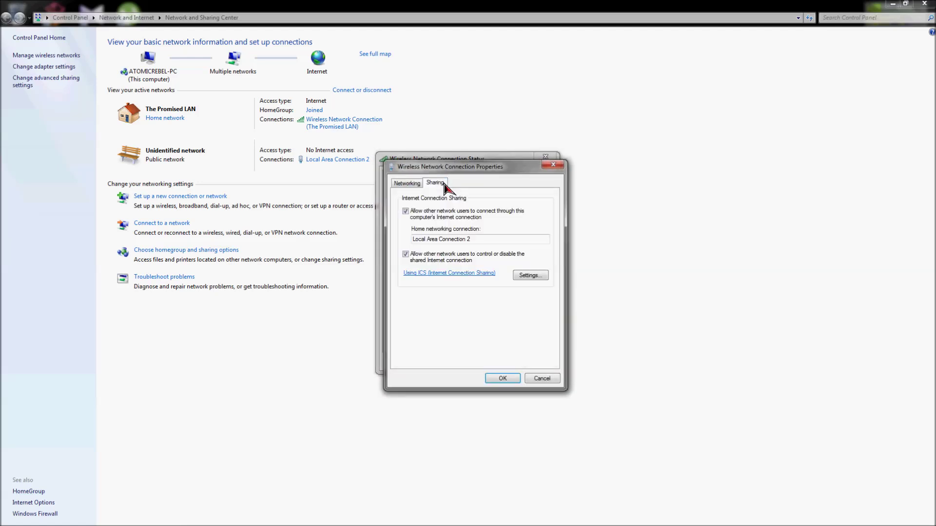
click(528, 275)
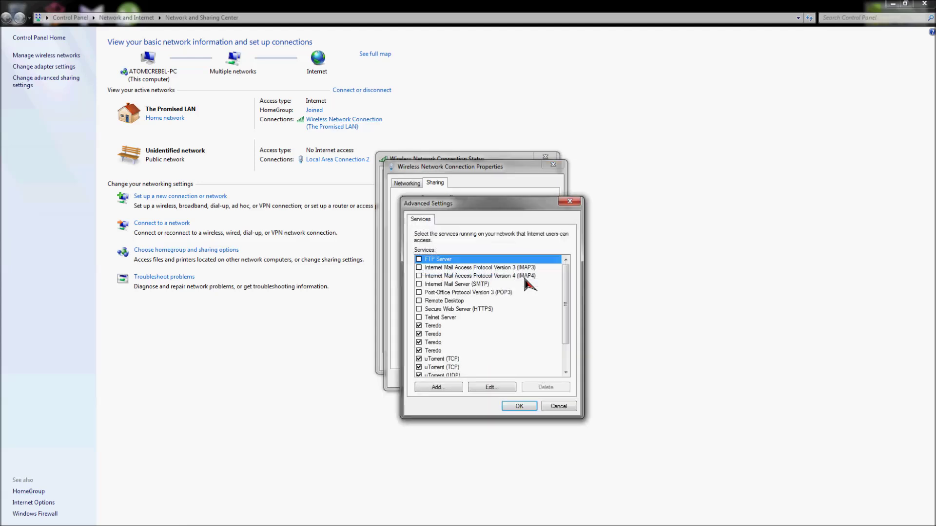
Delete the Xbox (192.168.137.100:3074) 3074 UDP service and confirm out of all dialogs.
scroll(560, 325, down, 2)
click(467, 369)
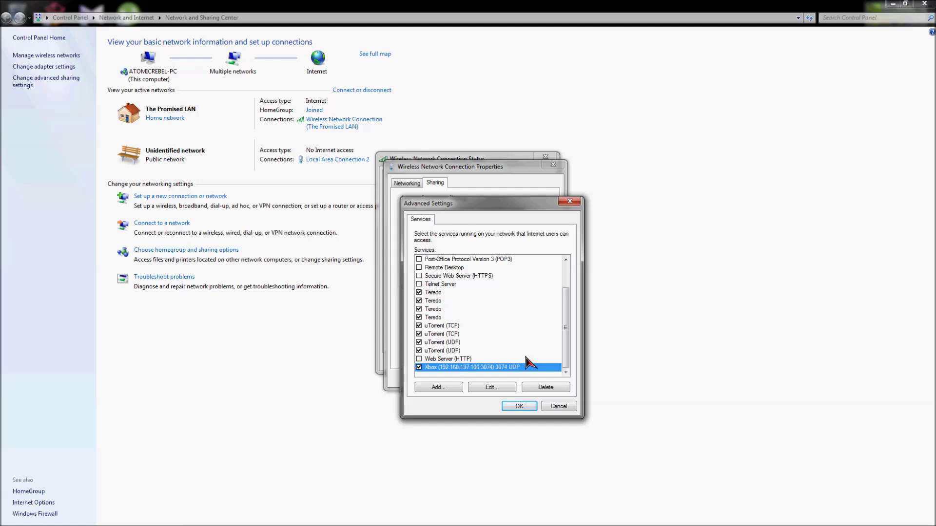
click(539, 388)
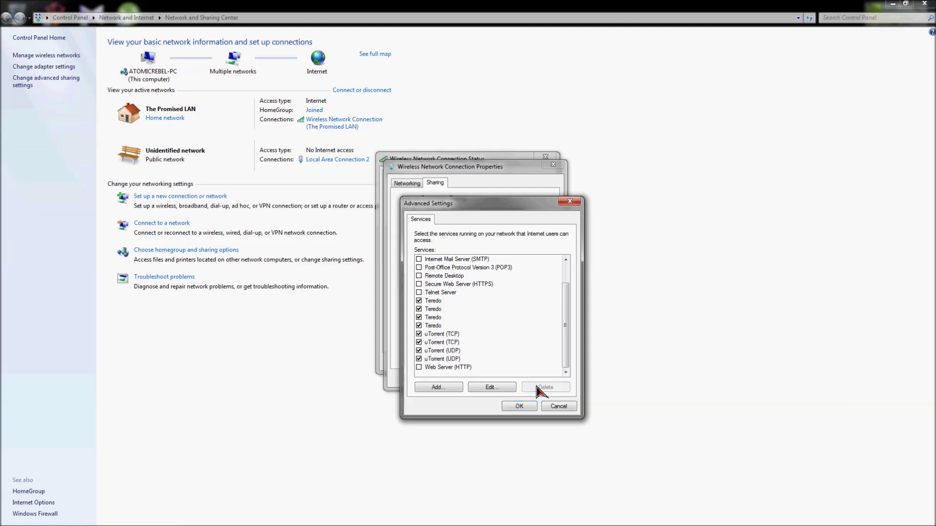
click(518, 407)
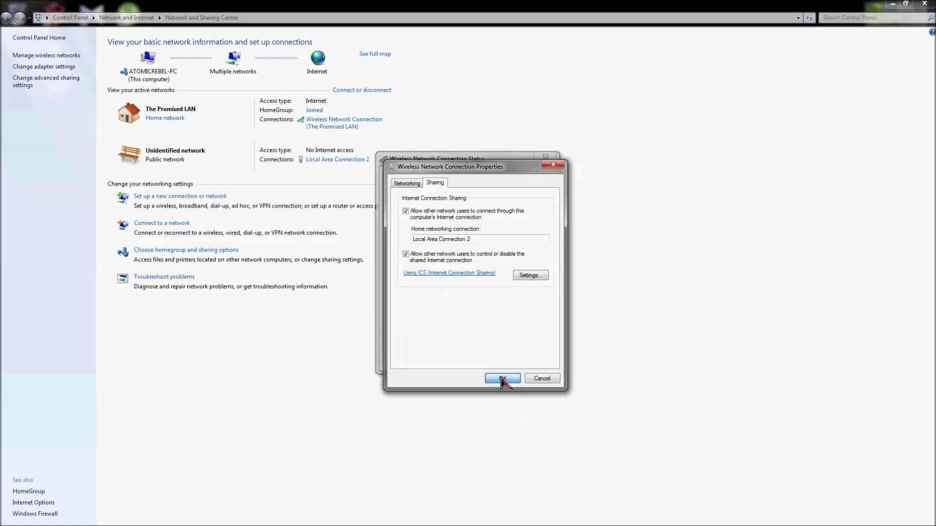
click(511, 379)
click(531, 363)
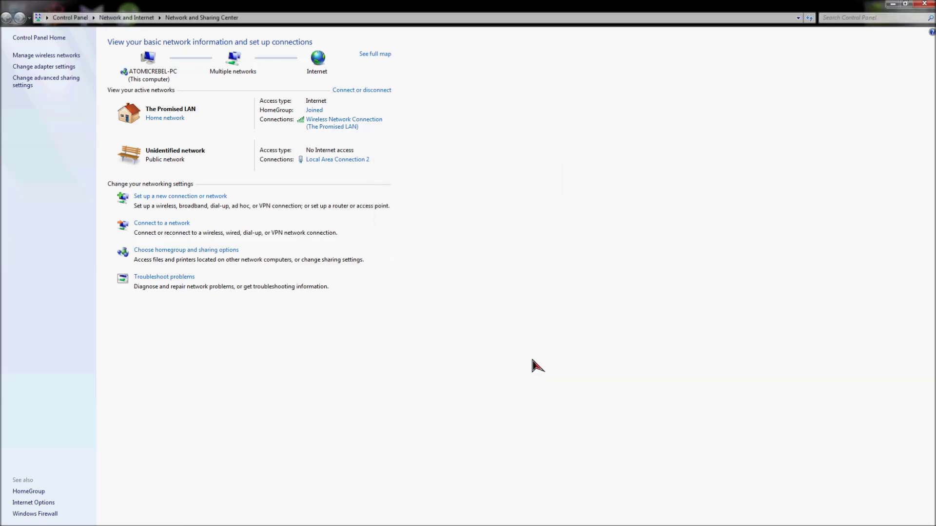